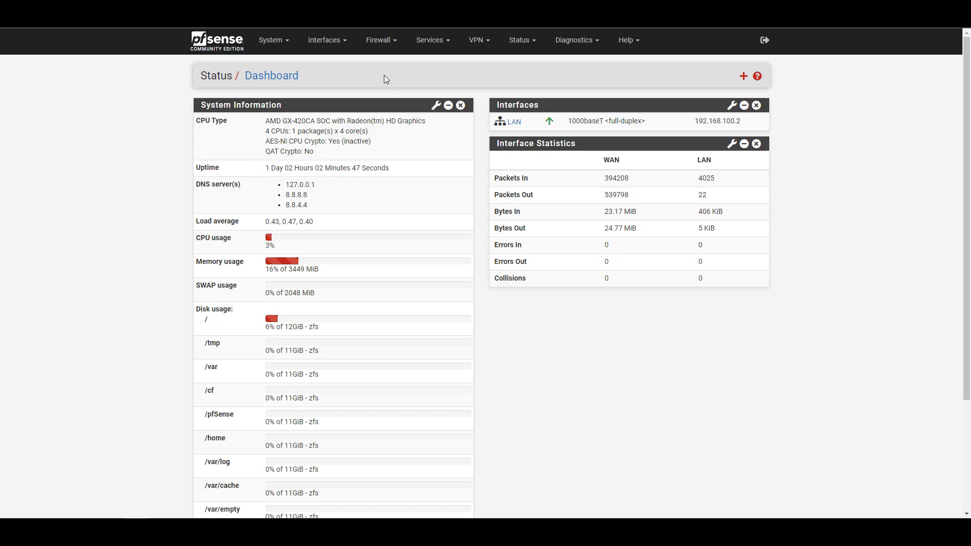
- Navigate to Firewall > NAT, landing on the empty Port Forward rules list
{"action": "left_click", "coordinate": [379, 40]}
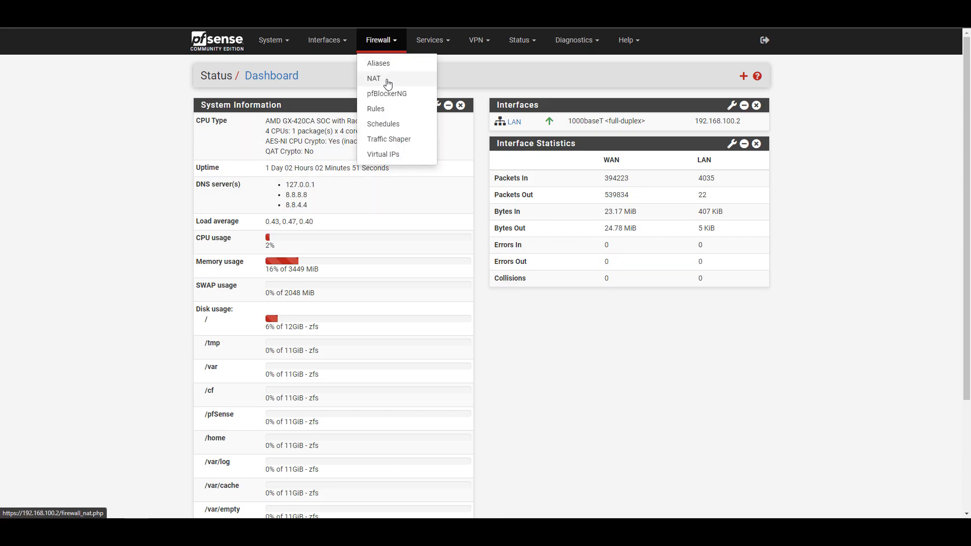
{"action": "left_click", "coordinate": [374, 78]}
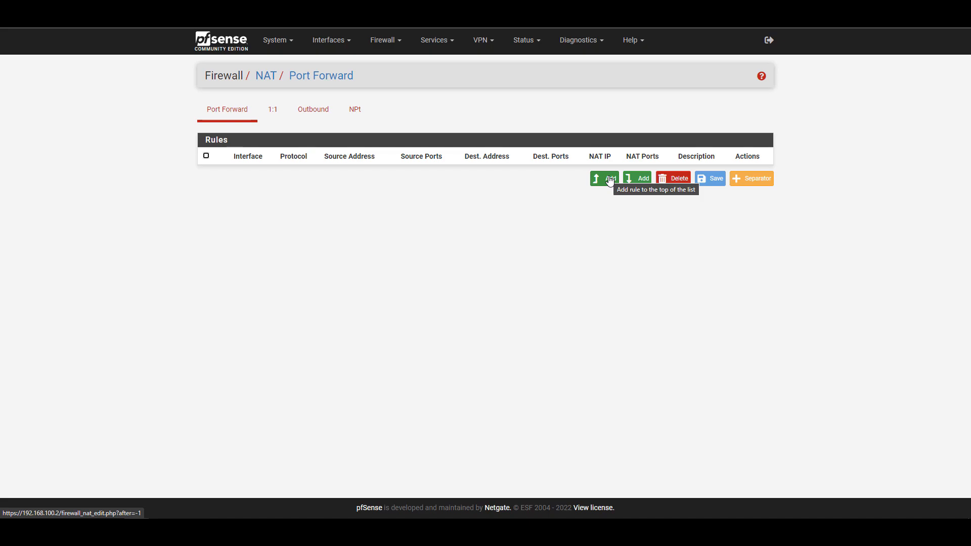
- Start a new port-forward rule on WAN, IPv4, keeping TCP as the protocol
{"action": "left_click", "coordinate": [609, 180]}
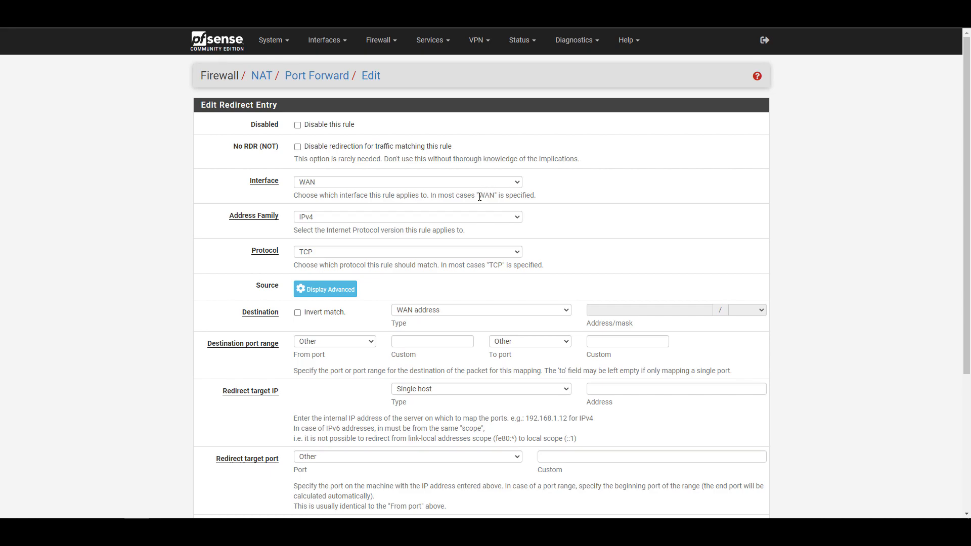
{"action": "left_click", "coordinate": [468, 251]}
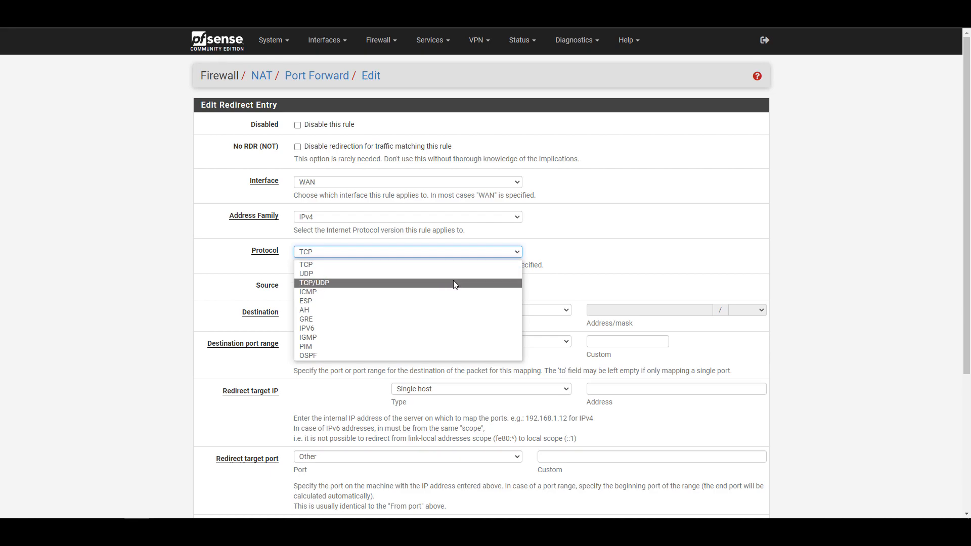
{"action": "left_click", "coordinate": [572, 276]}
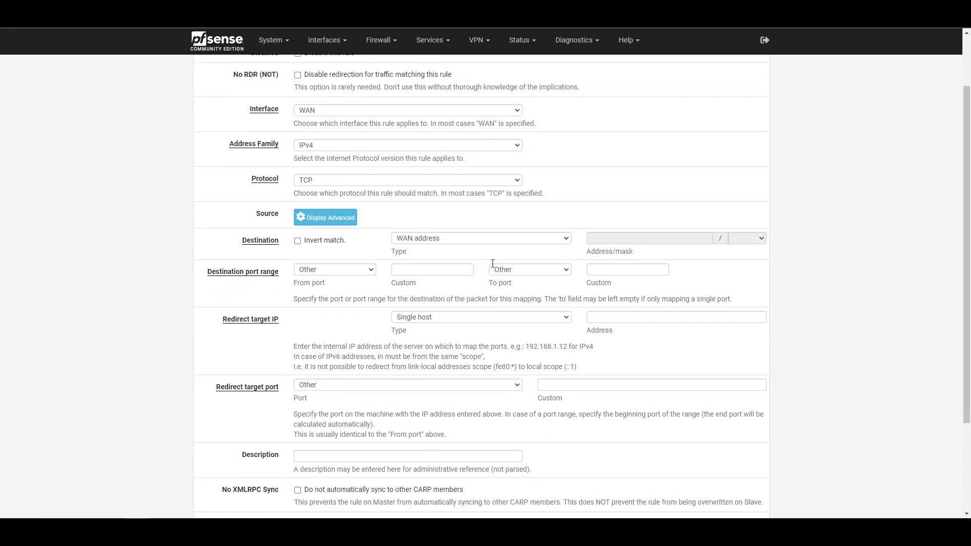
{"action": "scroll", "coordinate": [496, 265], "scroll_direction": "down", "scroll_amount": 2}
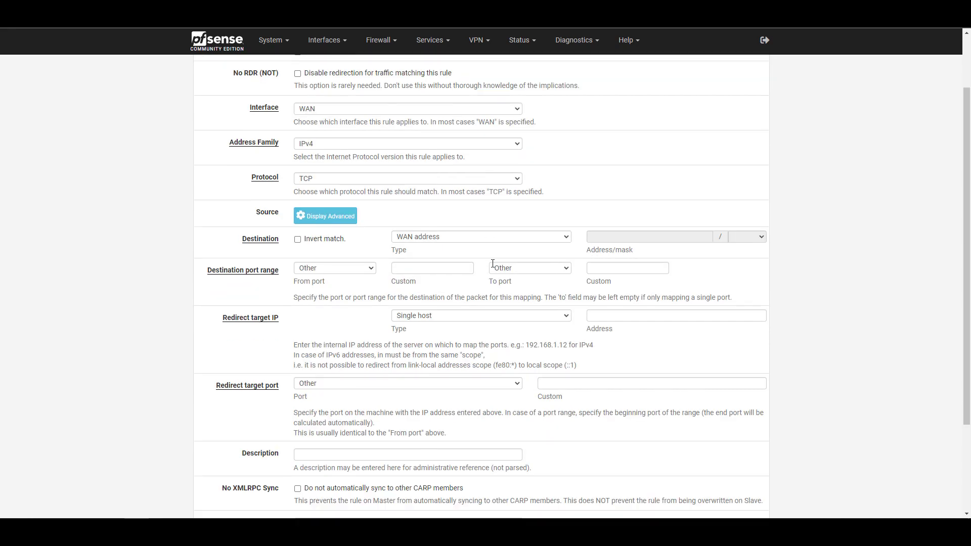
- Set destination port range 80 to 80 and redirect target IP 192.168.100.10
{"action": "left_click", "coordinate": [370, 267]}
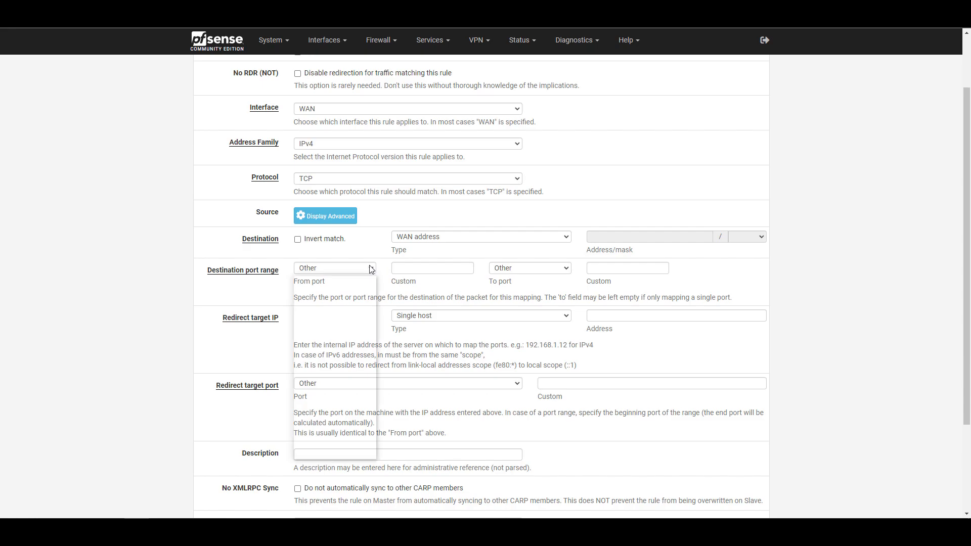
{"action": "scroll", "coordinate": [361, 307], "scroll_direction": "down", "scroll_amount": 5}
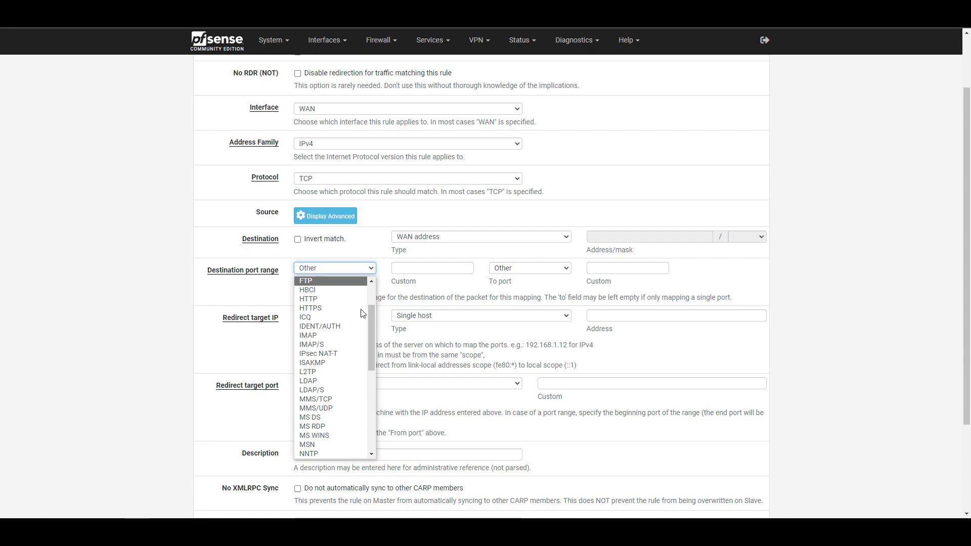
{"action": "scroll", "coordinate": [362, 310], "scroll_direction": "down", "scroll_amount": 5}
{"action": "scroll", "coordinate": [361, 312], "scroll_direction": "down", "scroll_amount": 3}
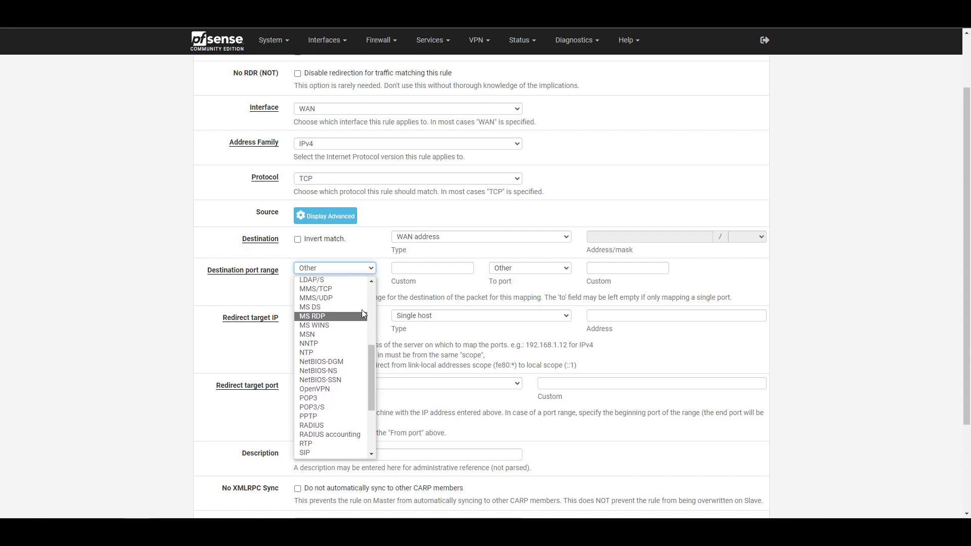
{"action": "scroll", "coordinate": [362, 311], "scroll_direction": "up", "scroll_amount": 3}
{"action": "left_click", "coordinate": [418, 272]}
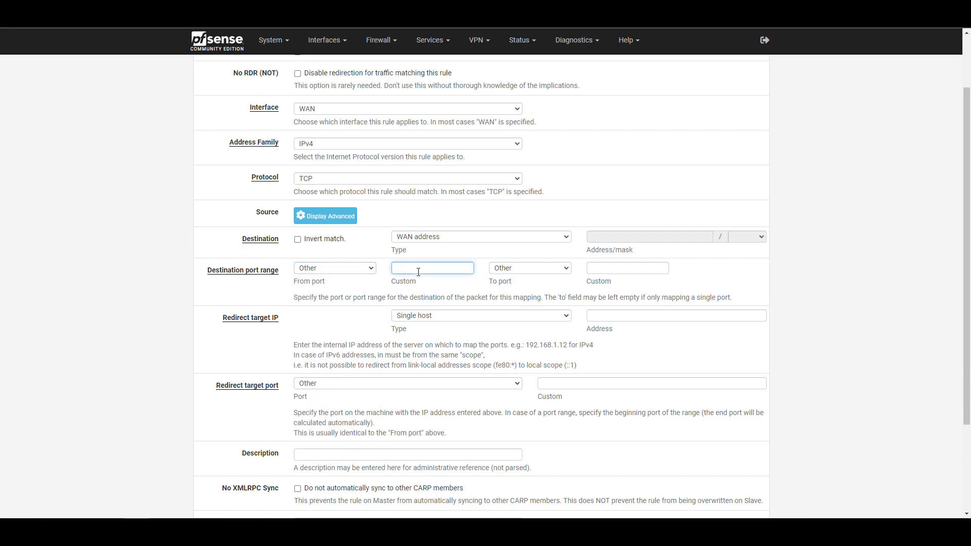
{"action": "type", "text": "80"}
{"action": "left_click", "coordinate": [620, 267]}
{"action": "type", "text": "80"}
{"action": "left_click", "coordinate": [666, 318]}
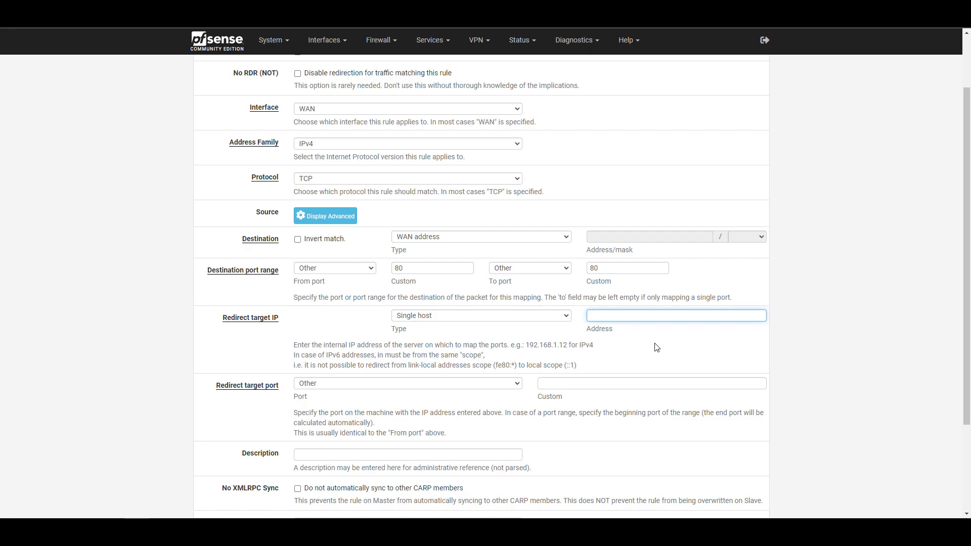
{"action": "type", "text": "192.16"}
{"action": "type", "text": "8.100.1"}
{"action": "type", "text": "0"}
{"action": "left_click", "coordinate": [656, 347]}
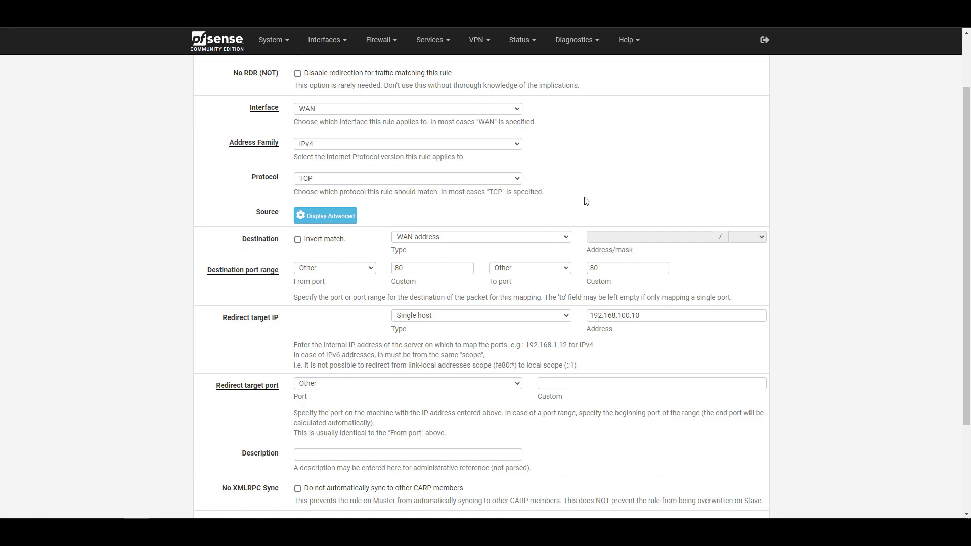
{"action": "left_click", "coordinate": [449, 44]}
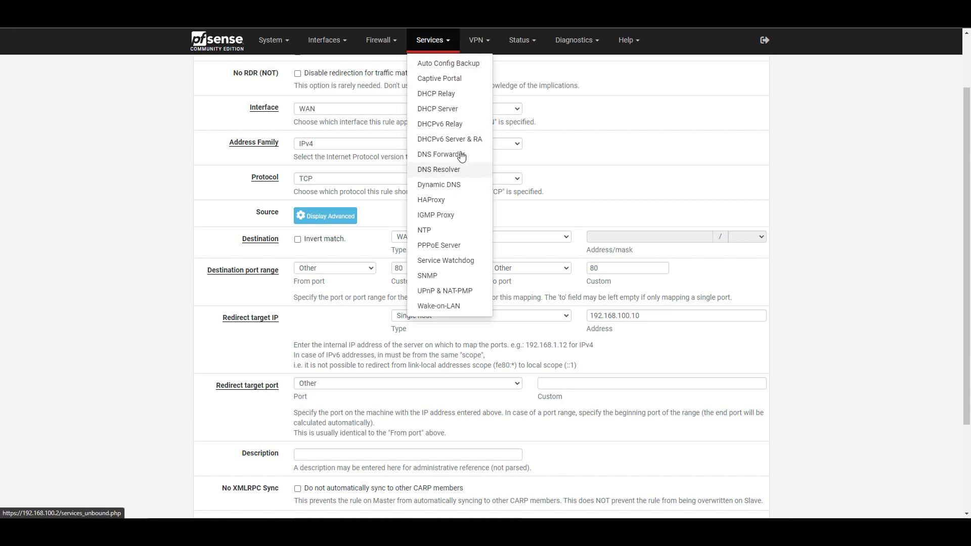
{"action": "left_click", "coordinate": [679, 184]}
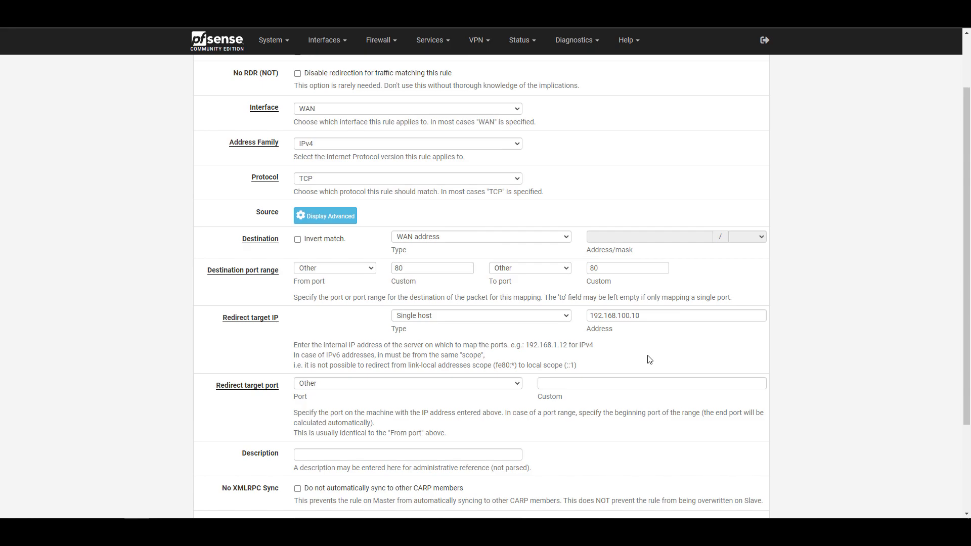
- Set the redirect target port to 80 and the rule description to HTTP
{"action": "left_click", "coordinate": [632, 383]}
{"action": "type", "text": "80"}
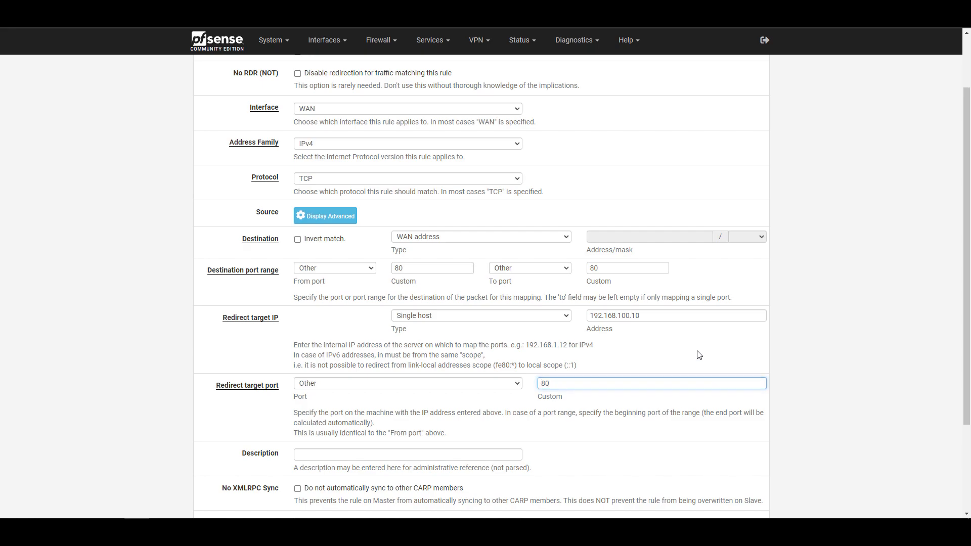
{"action": "left_click", "coordinate": [698, 357]}
{"action": "scroll", "coordinate": [638, 343], "scroll_direction": "down", "scroll_amount": 2}
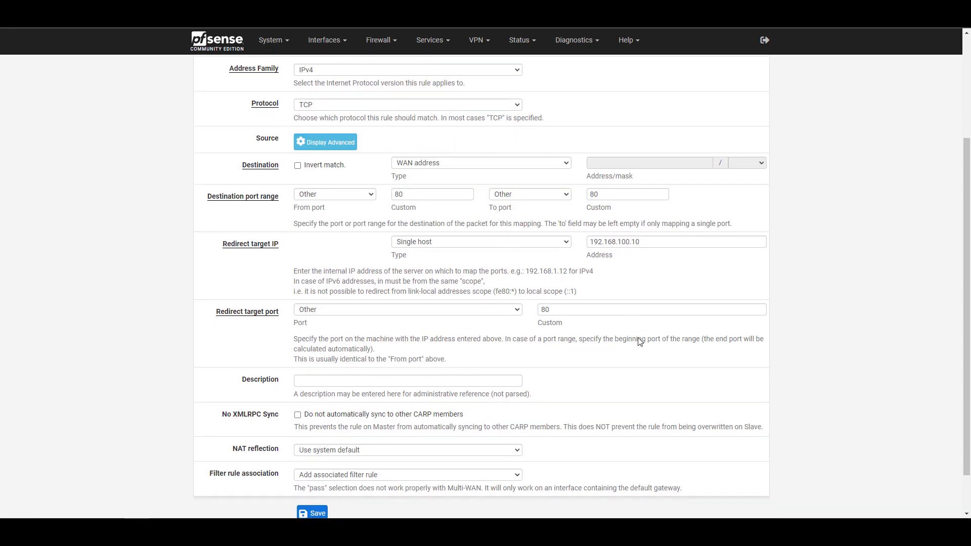
{"action": "left_click", "coordinate": [383, 381]}
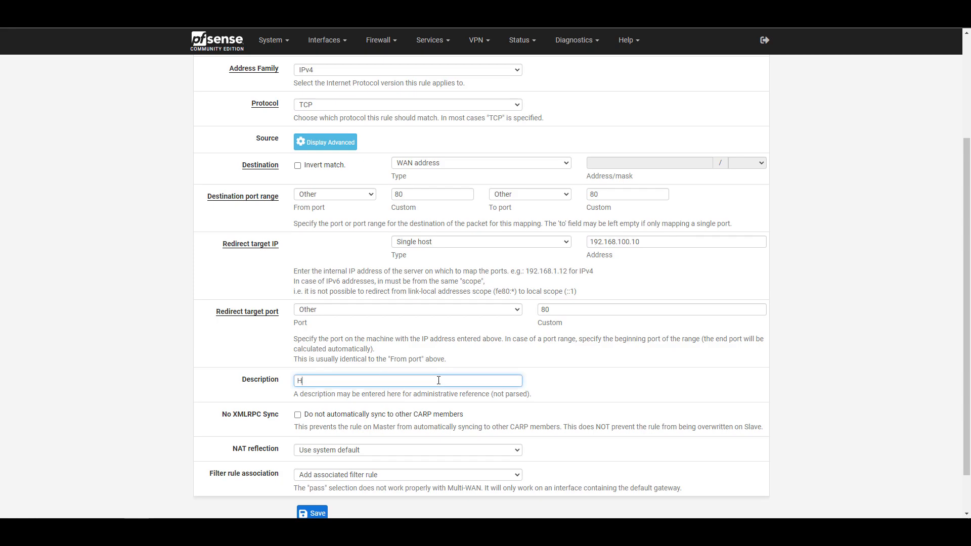
{"action": "type", "text": "HTTP"}
{"action": "scroll", "coordinate": [448, 379], "scroll_direction": "down", "scroll_amount": 2}
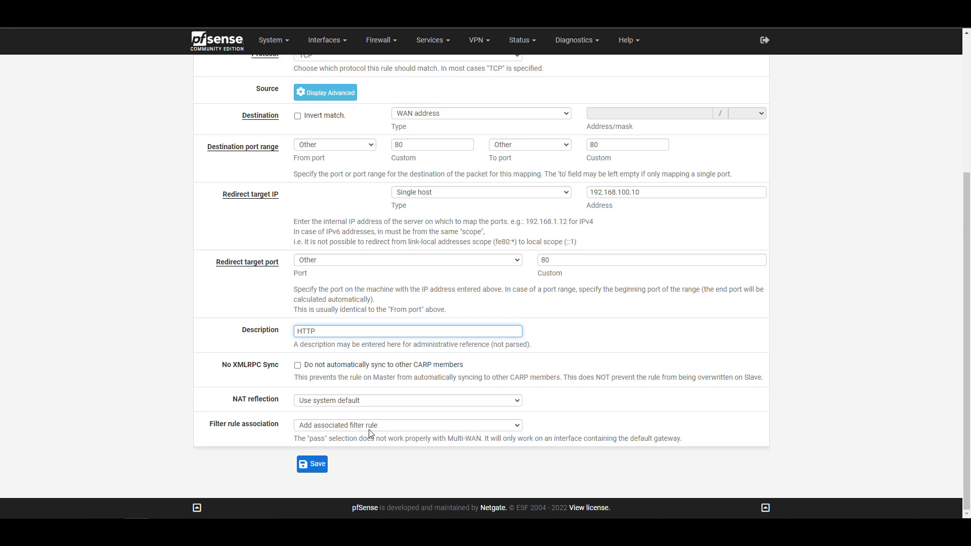
- Save the port-forward rule and apply the NAT changes successfully
{"action": "left_click", "coordinate": [312, 464]}
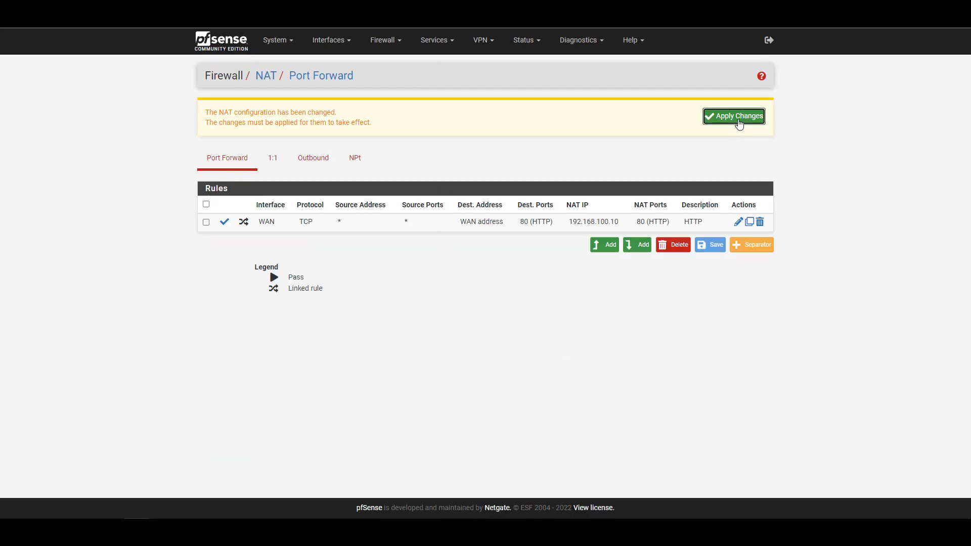
{"action": "left_click", "coordinate": [733, 116]}
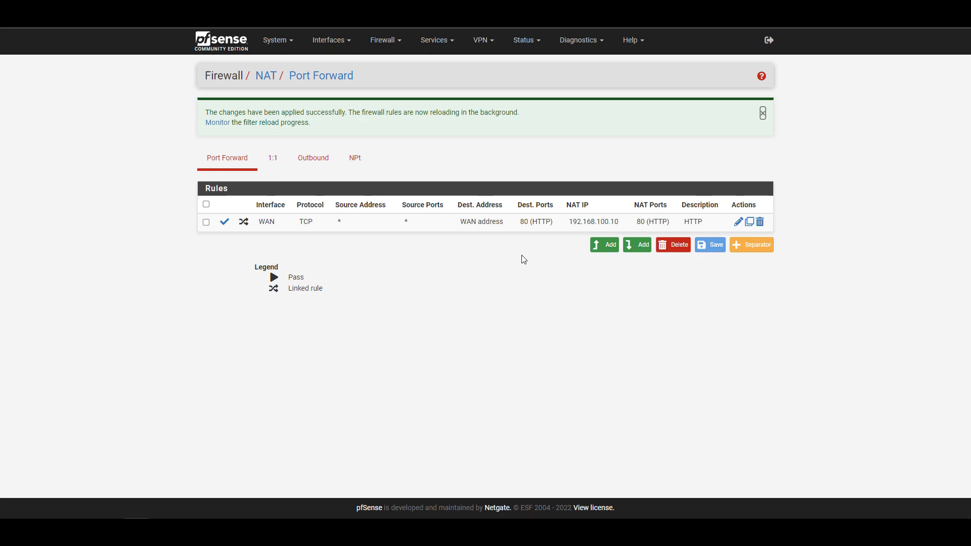
- Navigate to Firewall > Rules to view the WAN firewall rules
{"action": "left_click", "coordinate": [386, 40]}
{"action": "left_click", "coordinate": [379, 108]}
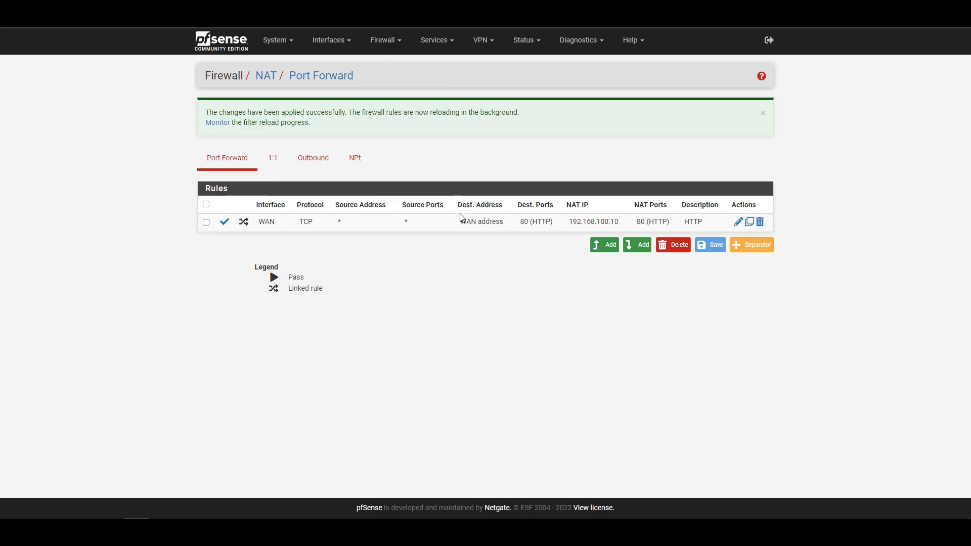